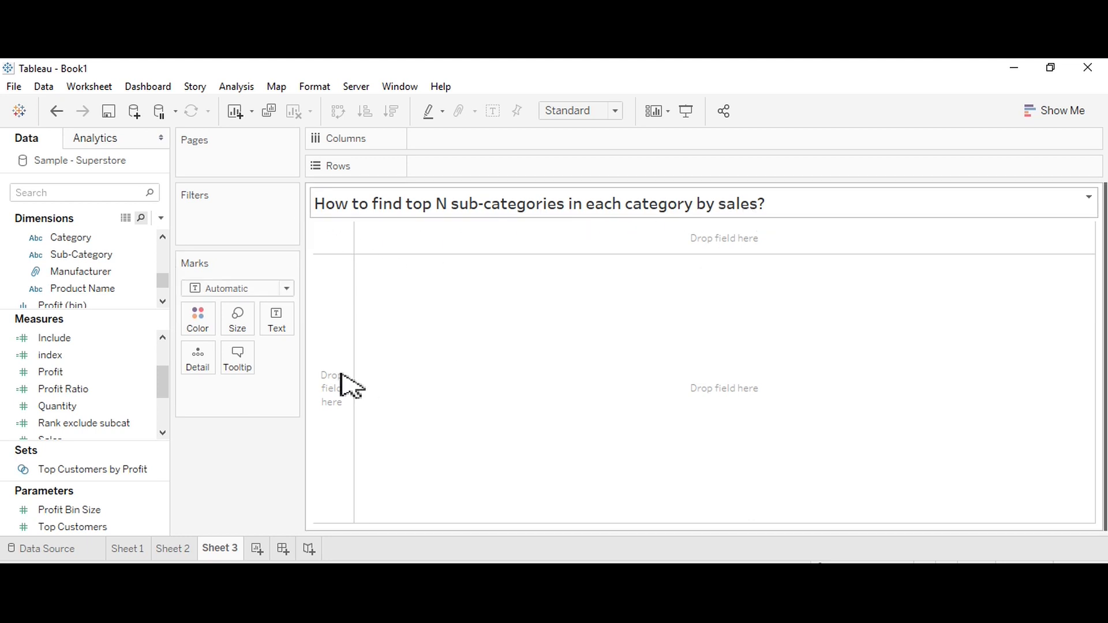
Move the worksheet title, view the Sample - Superstore data source, then return to Sheet 3
left_click_drag(340, 385, 147, 556)
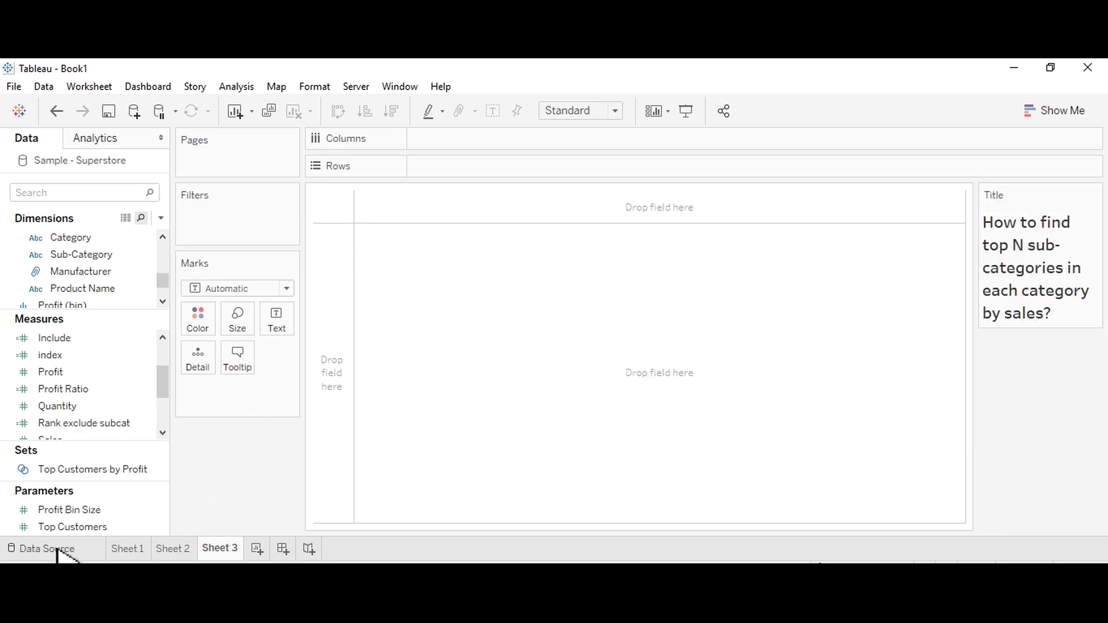
left_click(58, 549)
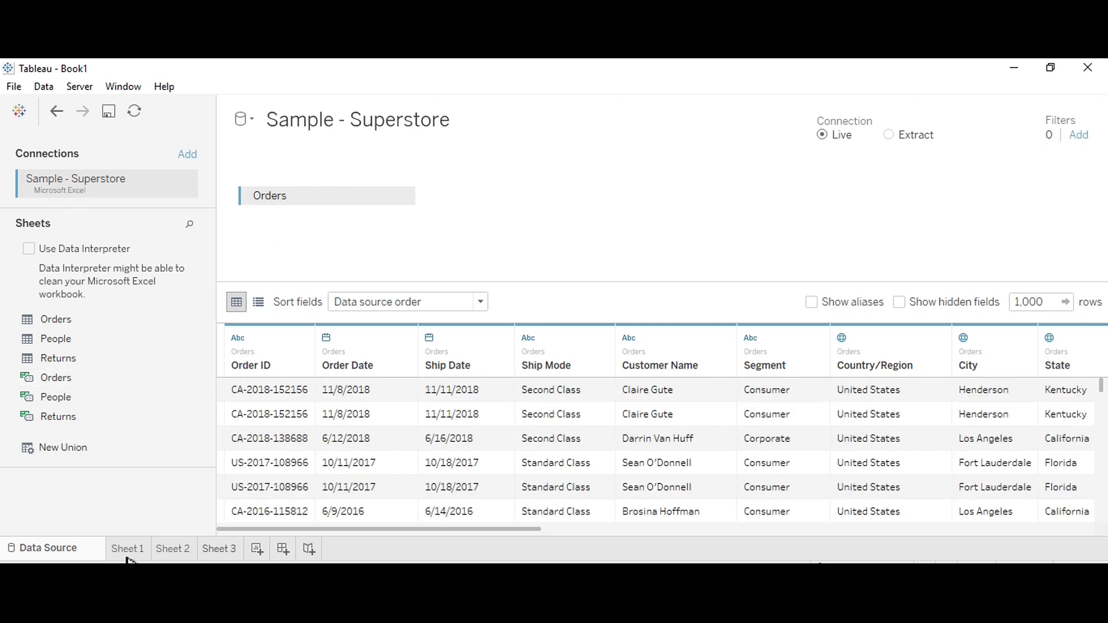
left_click(228, 549)
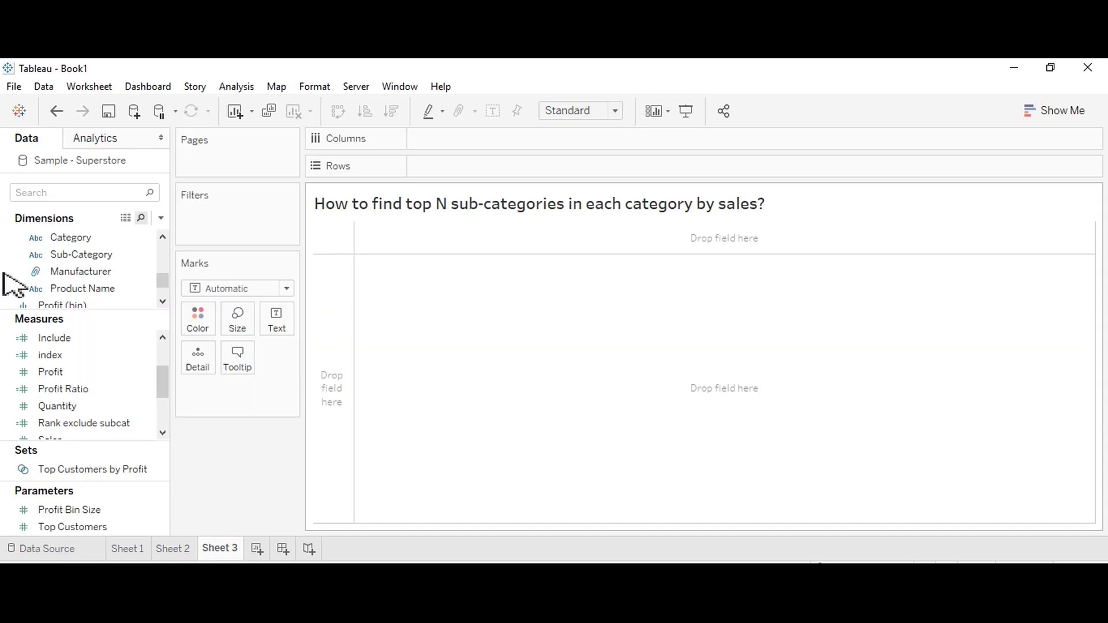
Put Category and Sub-Category on Rows and Sales on the Text card
left_click(81, 238)
left_click_drag(370, 173, 470, 167)
left_click_drag(81, 254, 587, 172)
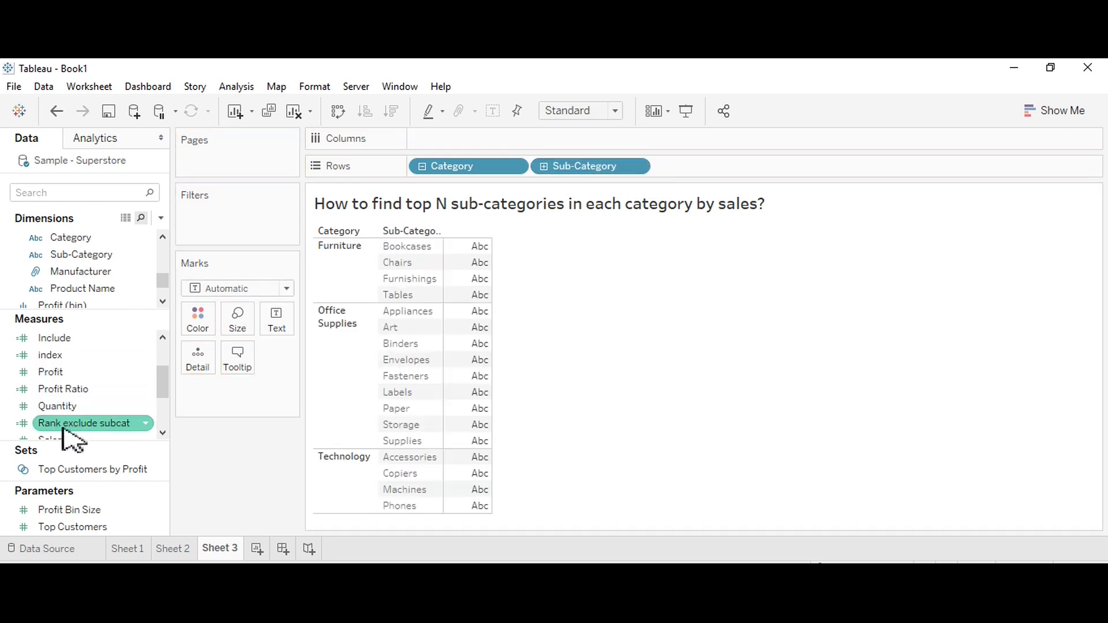
scroll(69, 440, "down", 3)
left_click_drag(73, 357, 287, 320)
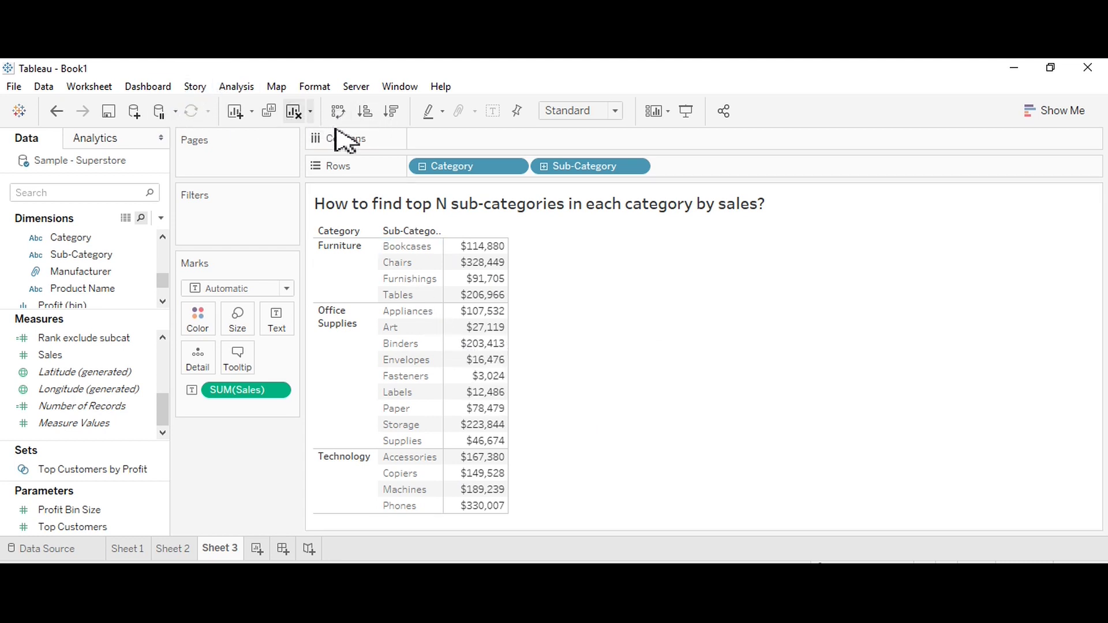
left_click(259, 288)
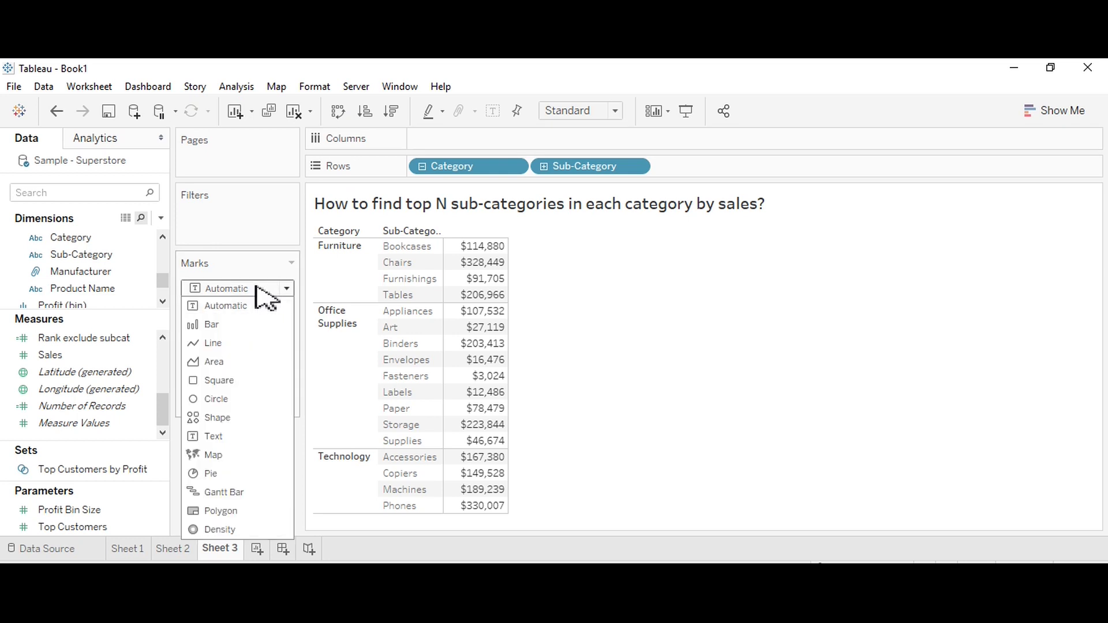
Switch marks to Bar with SUM(Sales) on Columns, fitted to Entire View
left_click(241, 326)
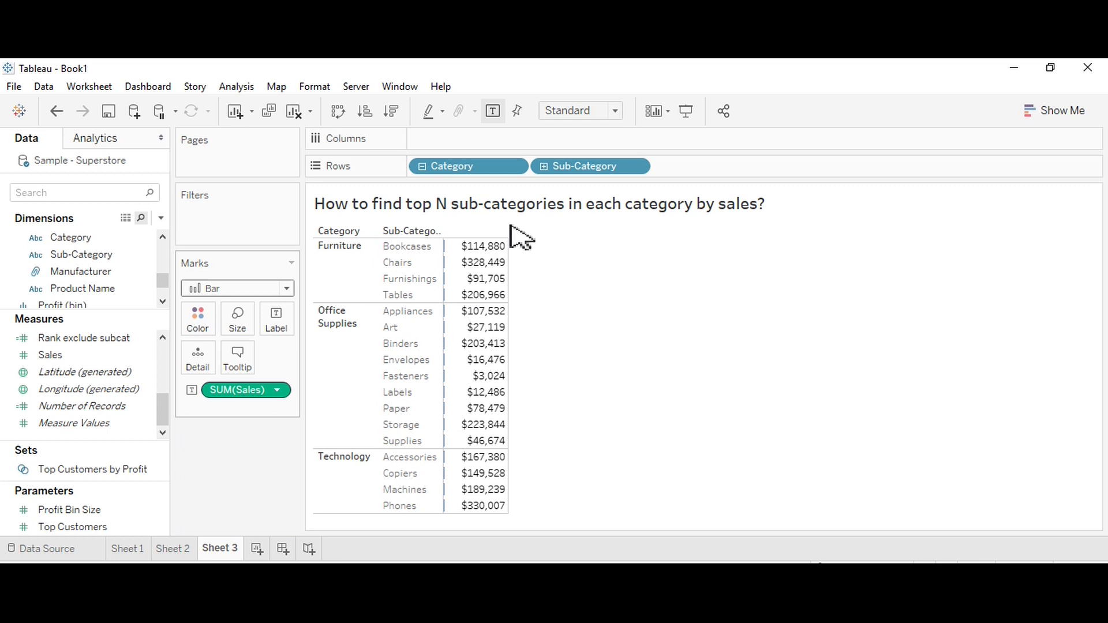
left_click_drag(511, 229, 511, 147)
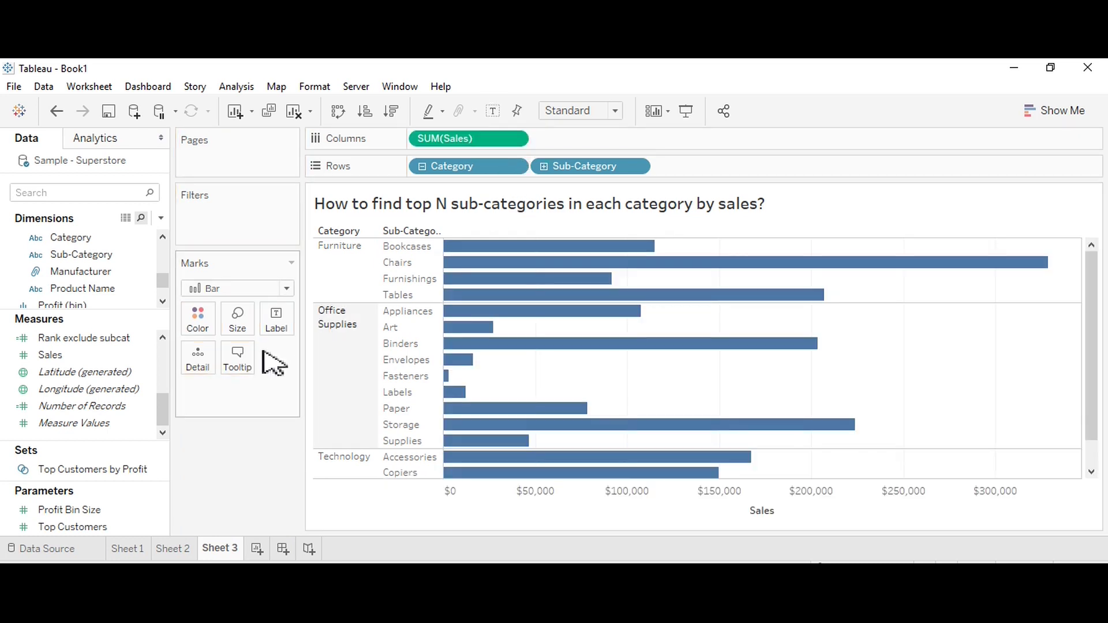
left_click(563, 112)
left_click(569, 166)
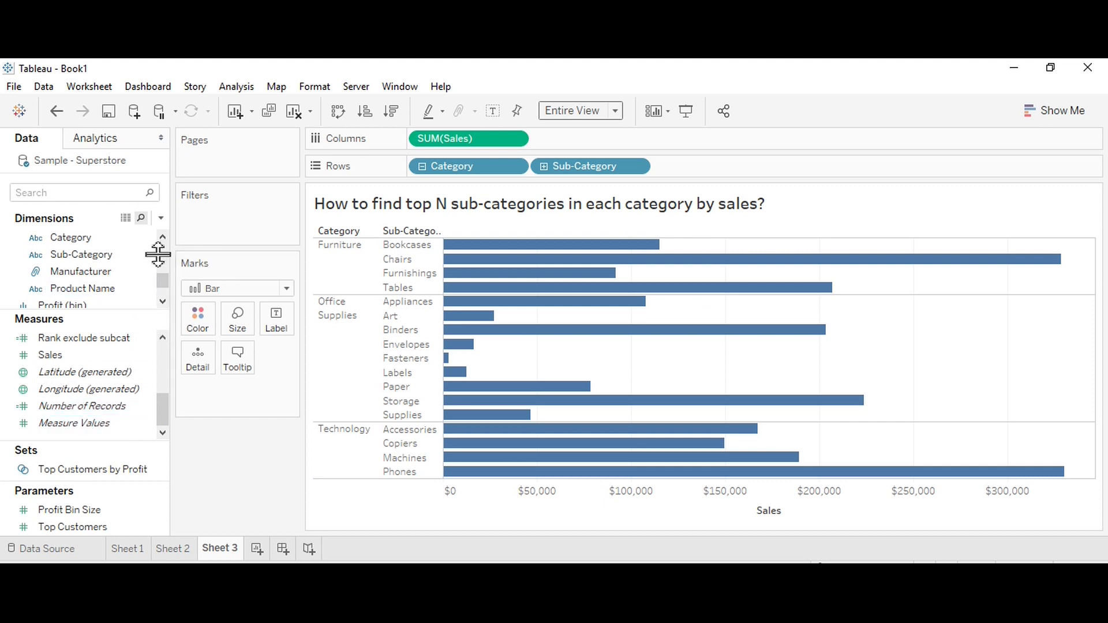
left_click(161, 217)
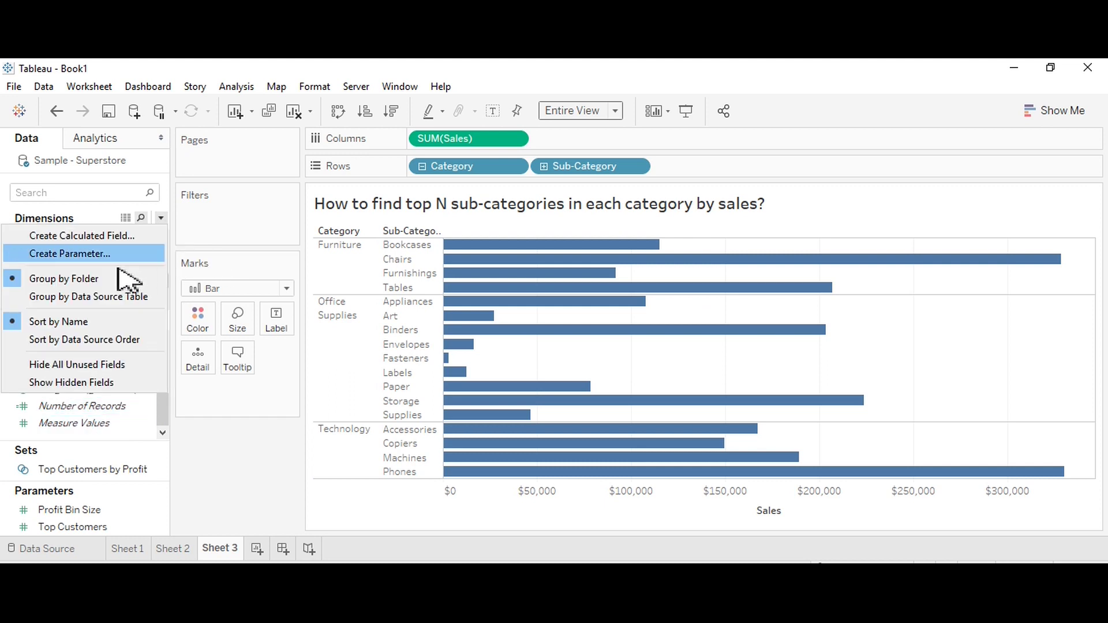
Create a calculated field named Index1 with the formula INDEX() and save it
left_click(98, 236)
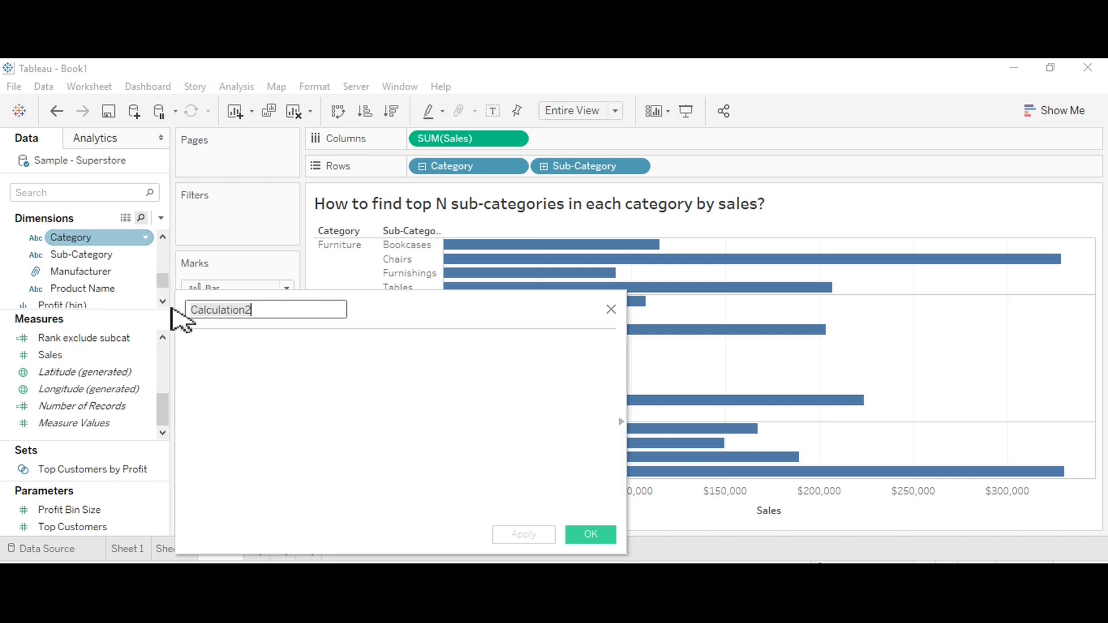
left_click(301, 309)
key("BackSpace")
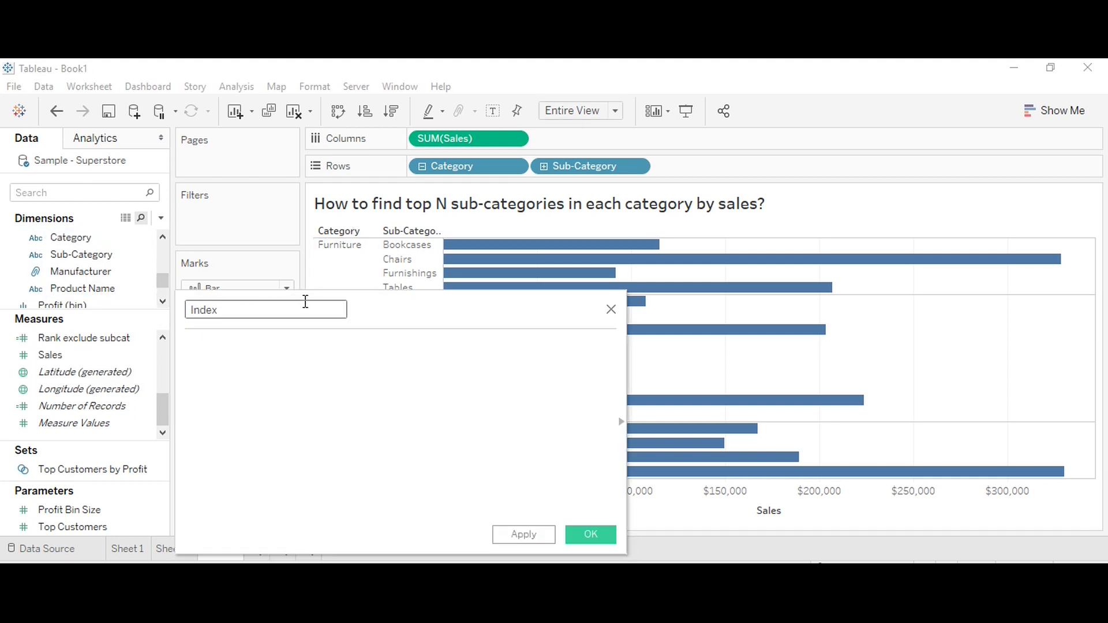
type("Index1")
left_click(310, 382)
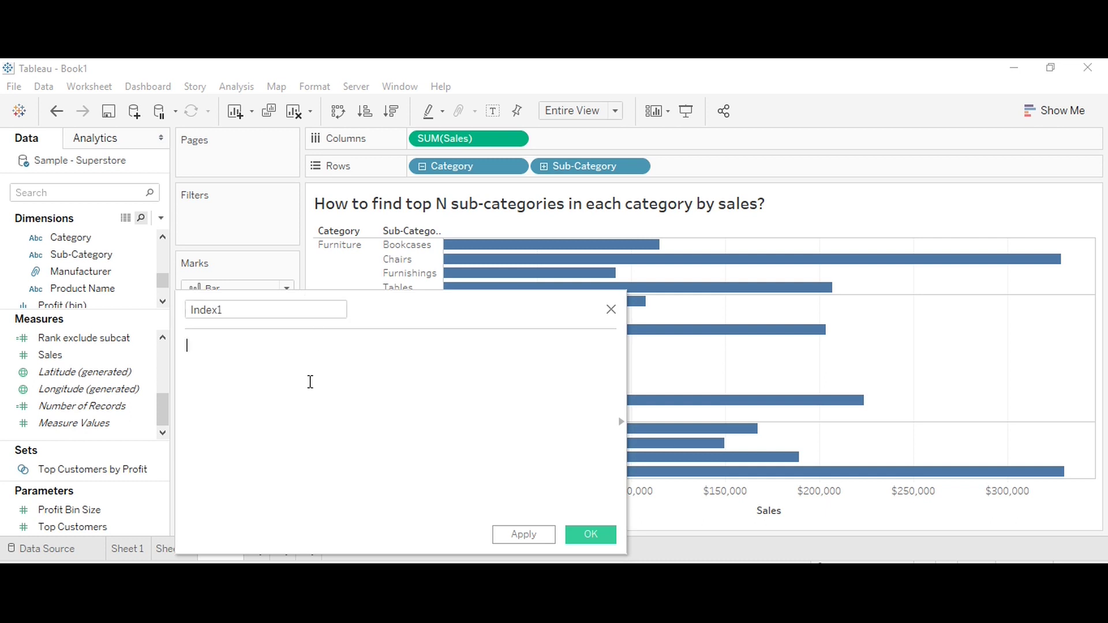
type("index")
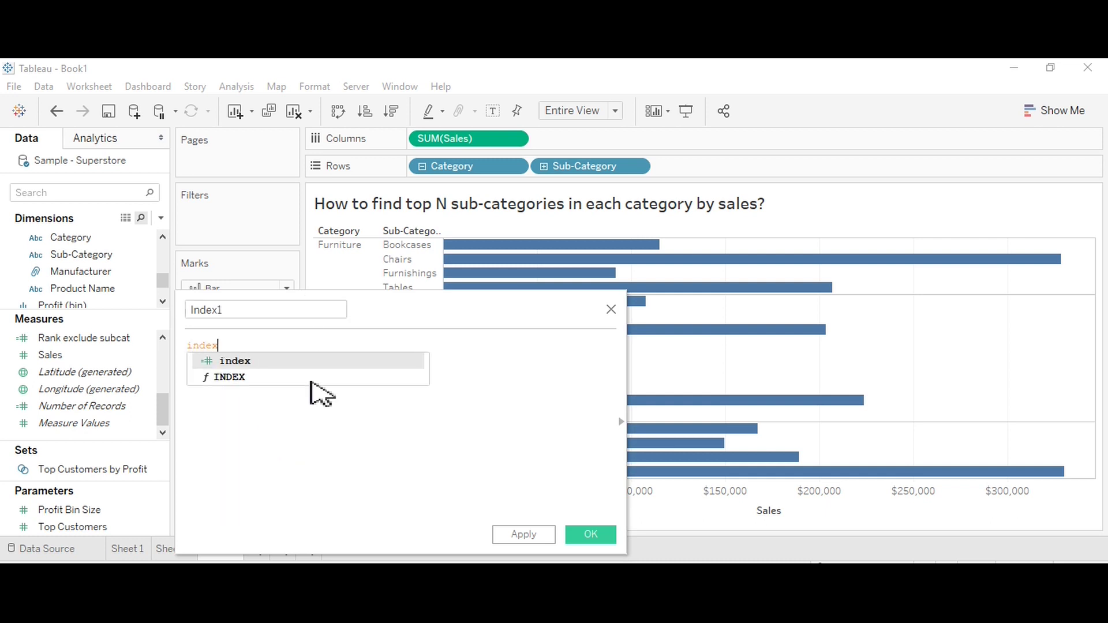
left_click(242, 377)
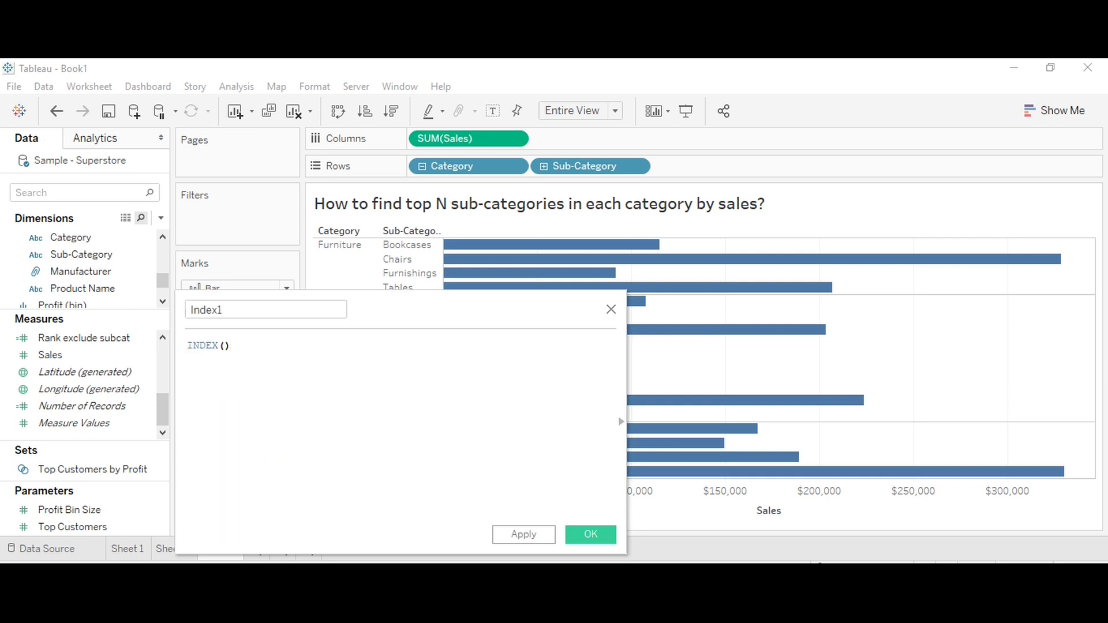
left_click(580, 535)
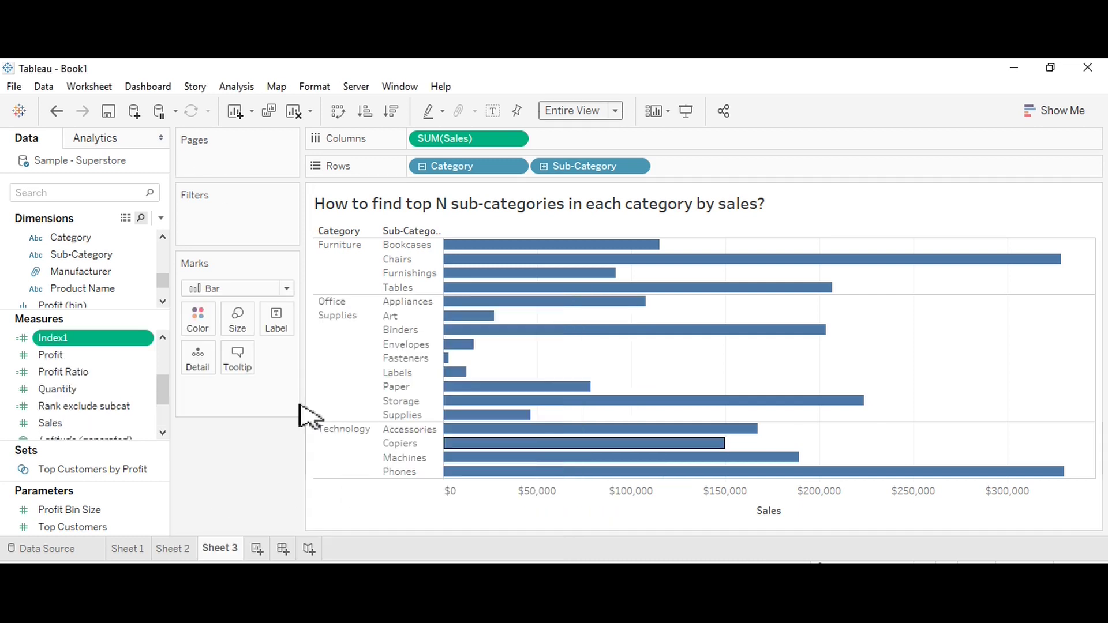
Add Index1 to Rows as a discrete field between Category and Sub-Category
left_click_drag(80, 337, 710, 178)
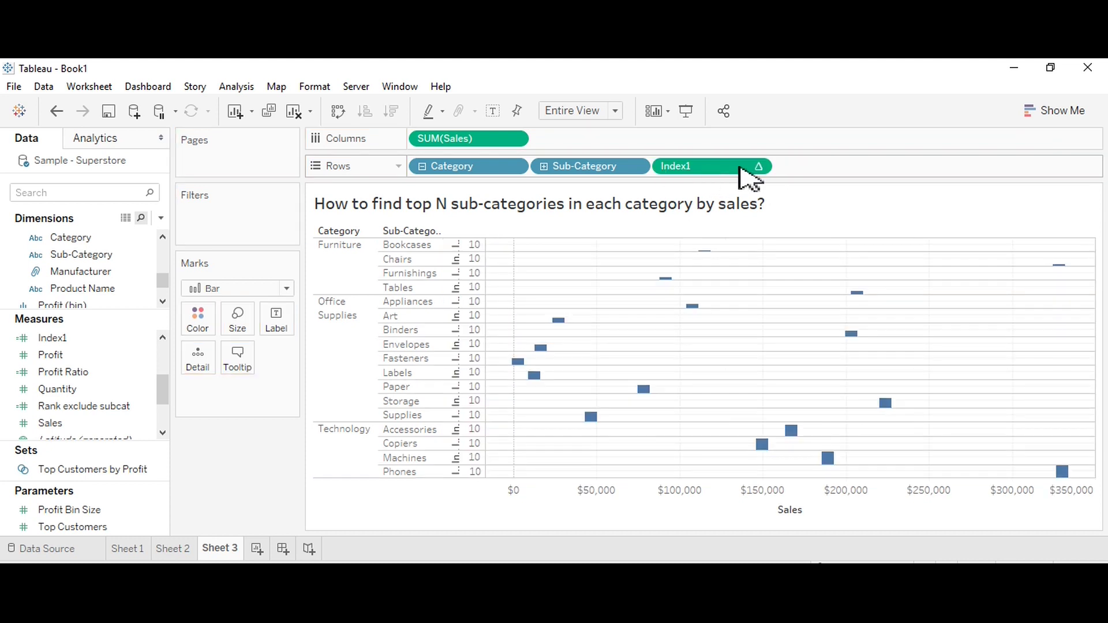
left_click(757, 167)
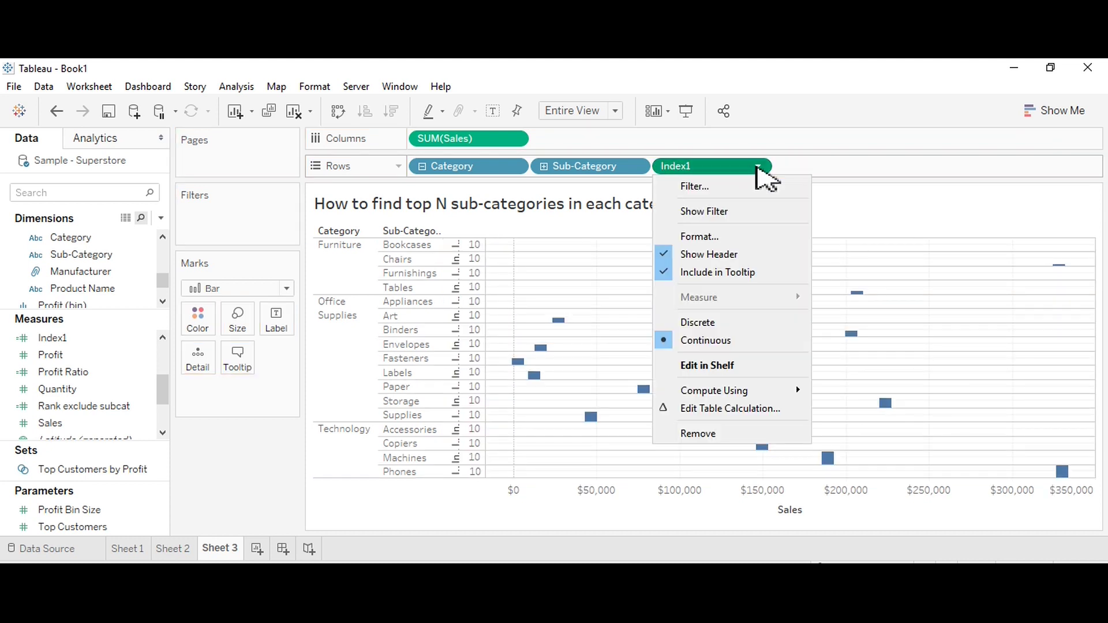
left_click(705, 323)
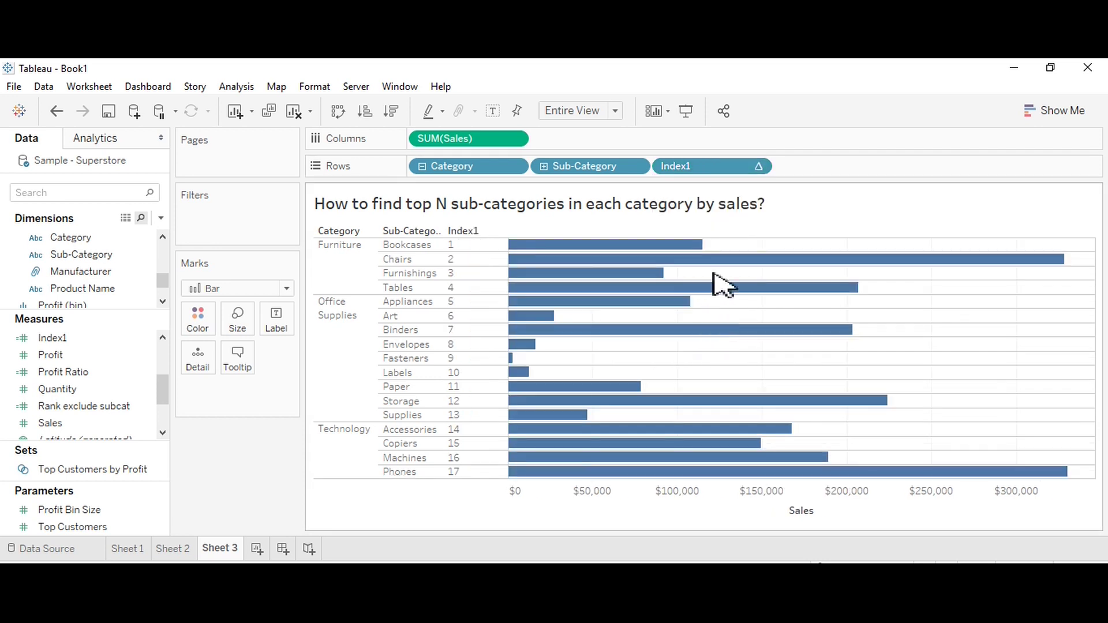
mouse_move(705, 172)
left_mouse_down()
mouse_move(586, 203)
mouse_move(542, 176)
mouse_move(551, 187)
left_mouse_up()
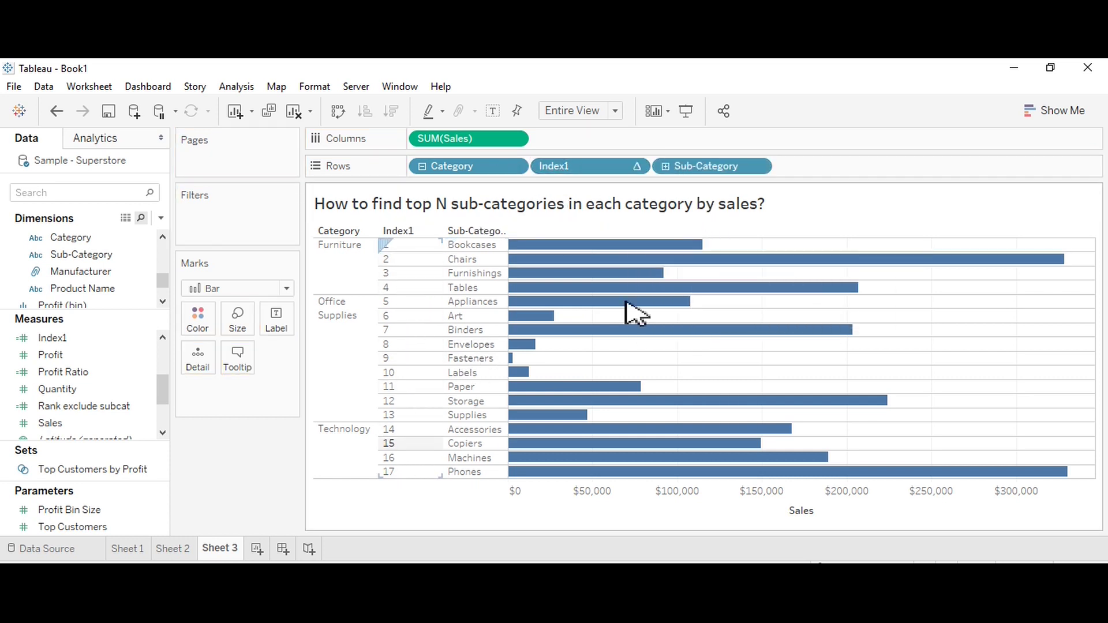
left_click(637, 168)
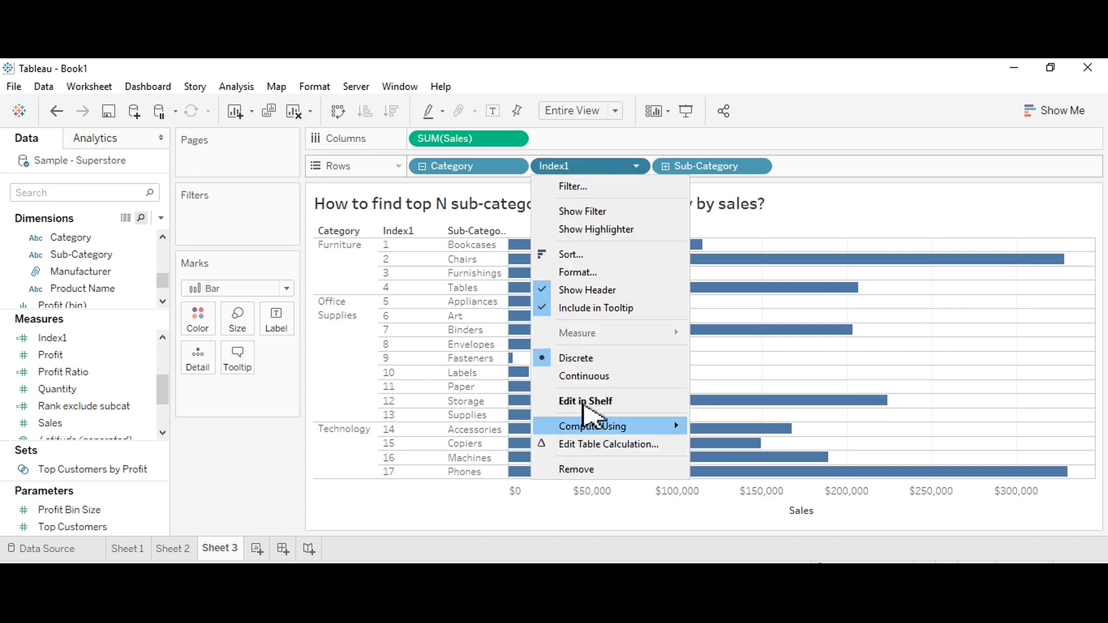
Compute Index1 using Specific Dimensions, restarting every Category
left_click(582, 446)
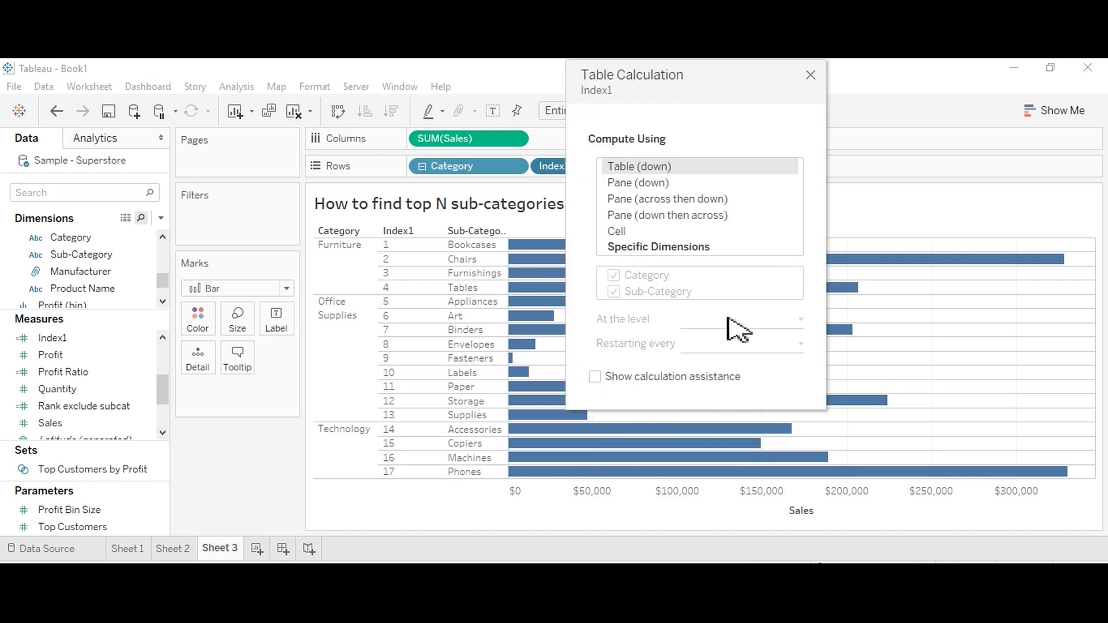
left_click(665, 248)
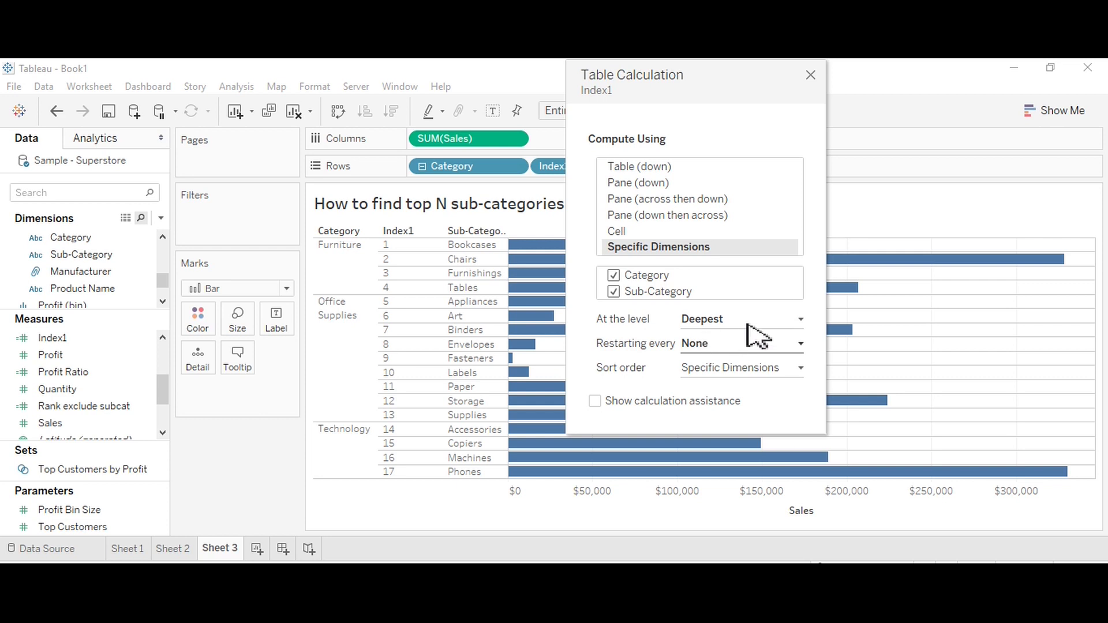
left_click(692, 345)
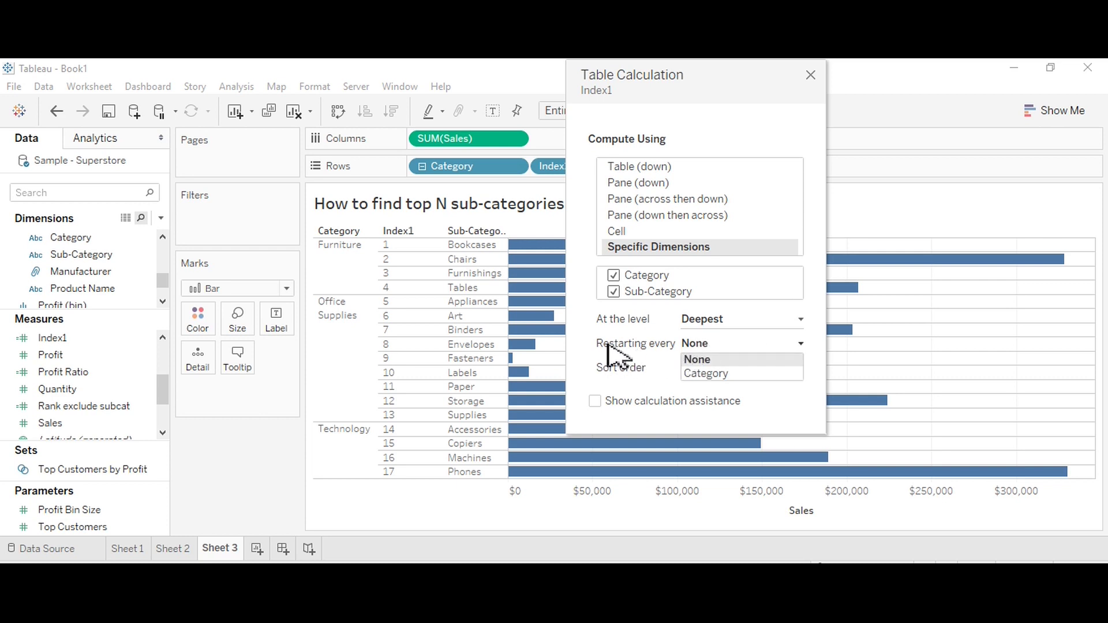
left_click(718, 374)
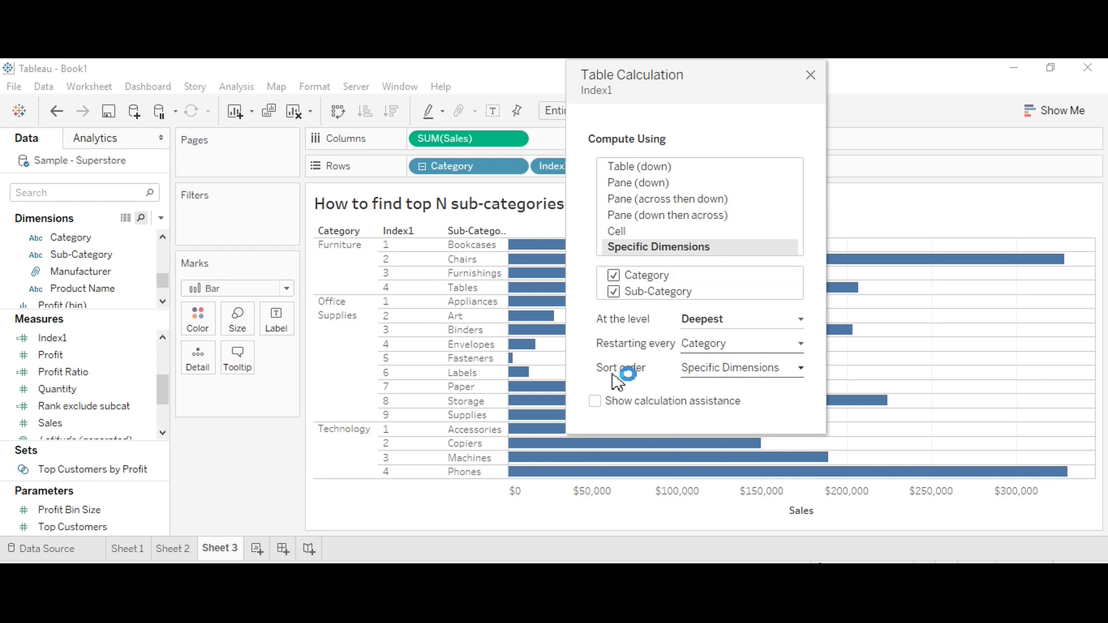
Give Index1 a custom sort by Sum of Sales, descending
left_click(729, 372)
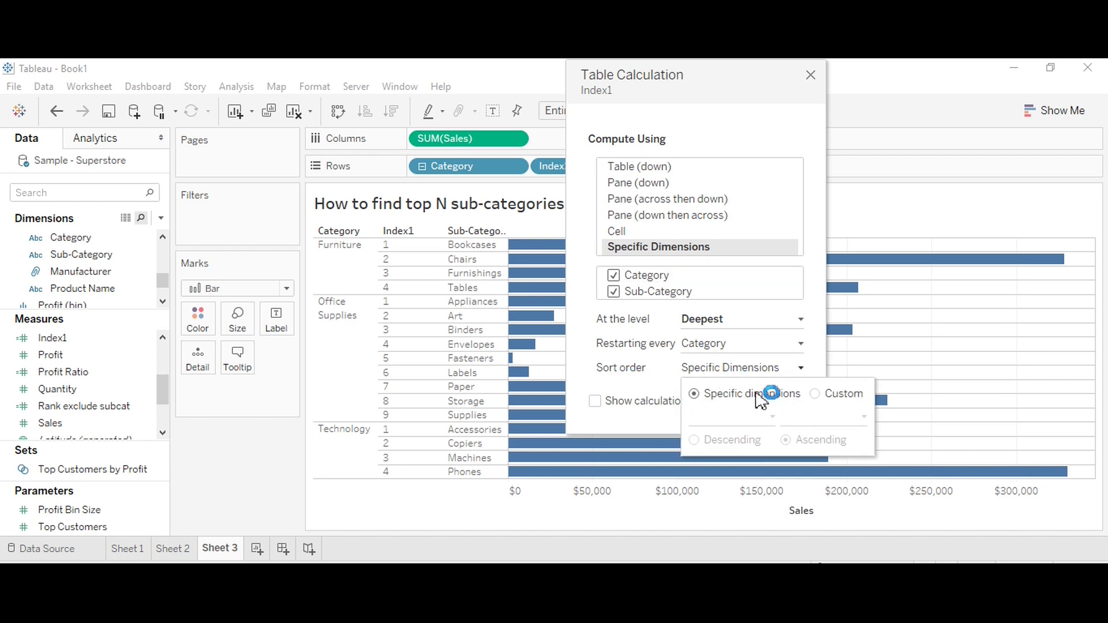
left_click(815, 394)
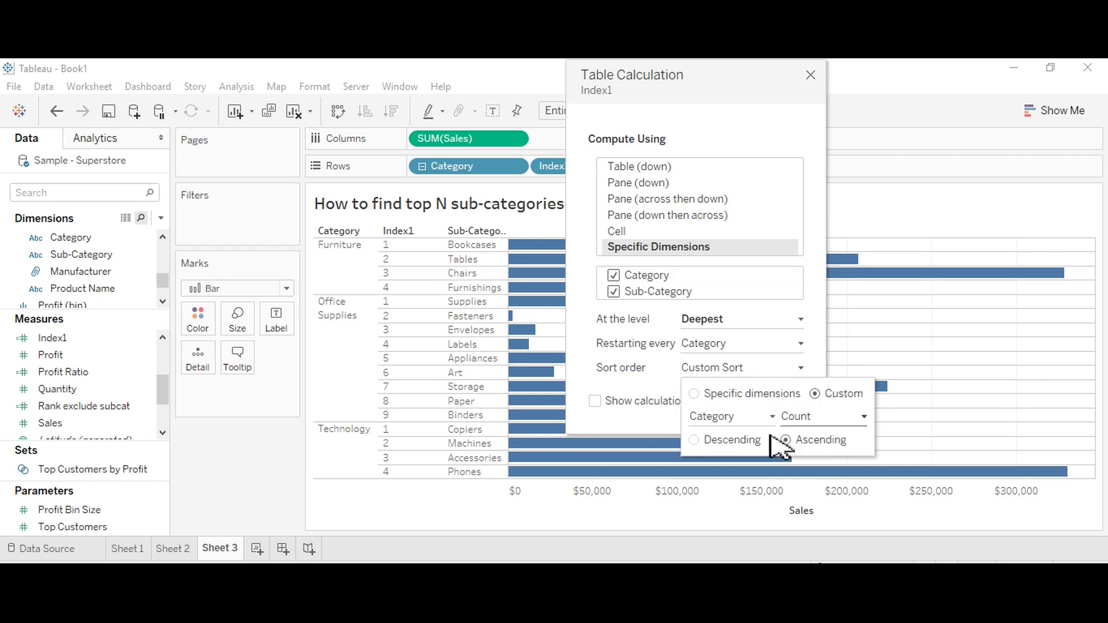
left_click(738, 419)
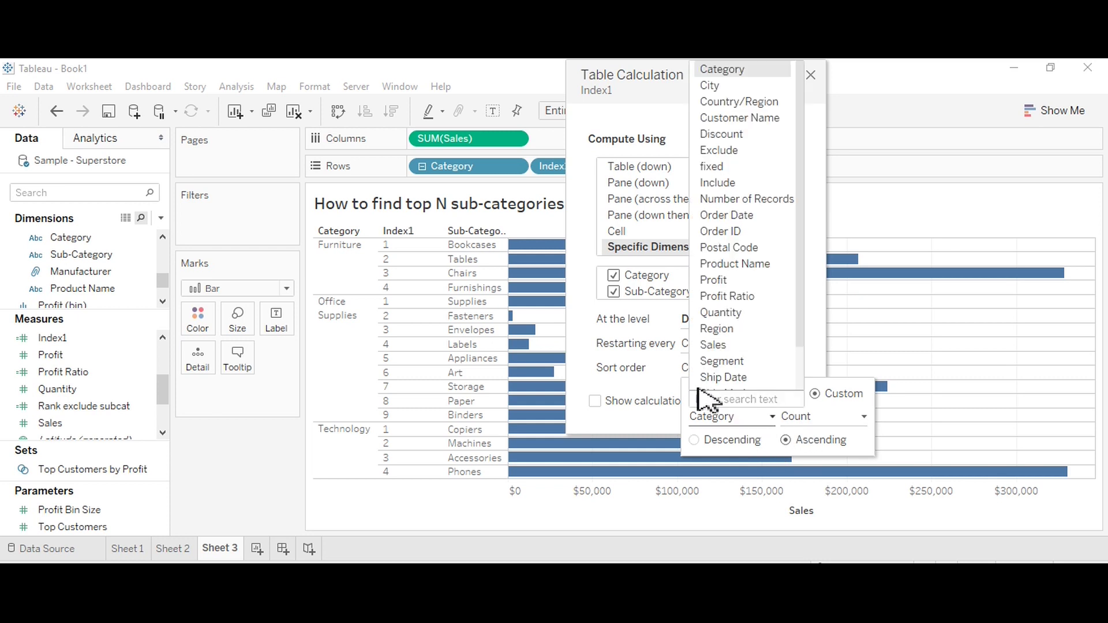
left_click(713, 344)
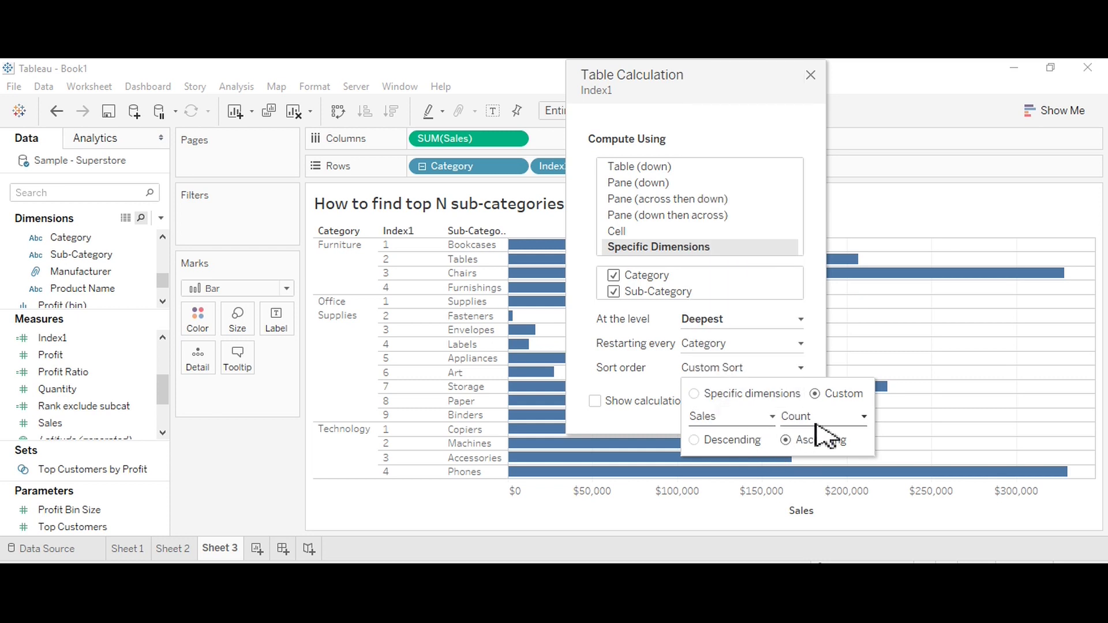
left_click(814, 416)
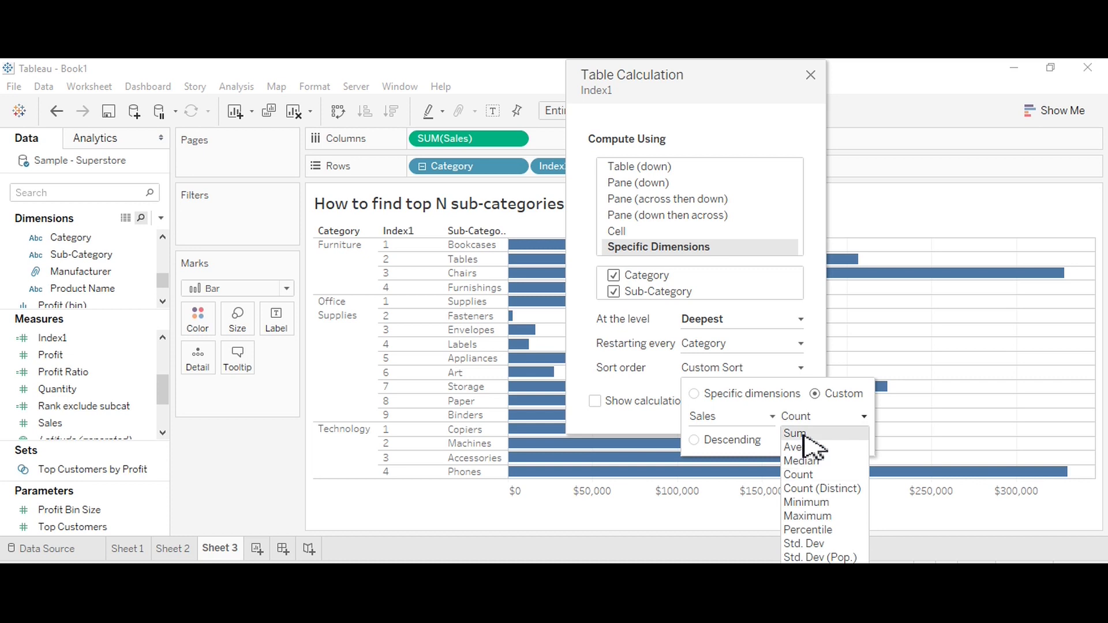
left_click(795, 433)
left_click(694, 441)
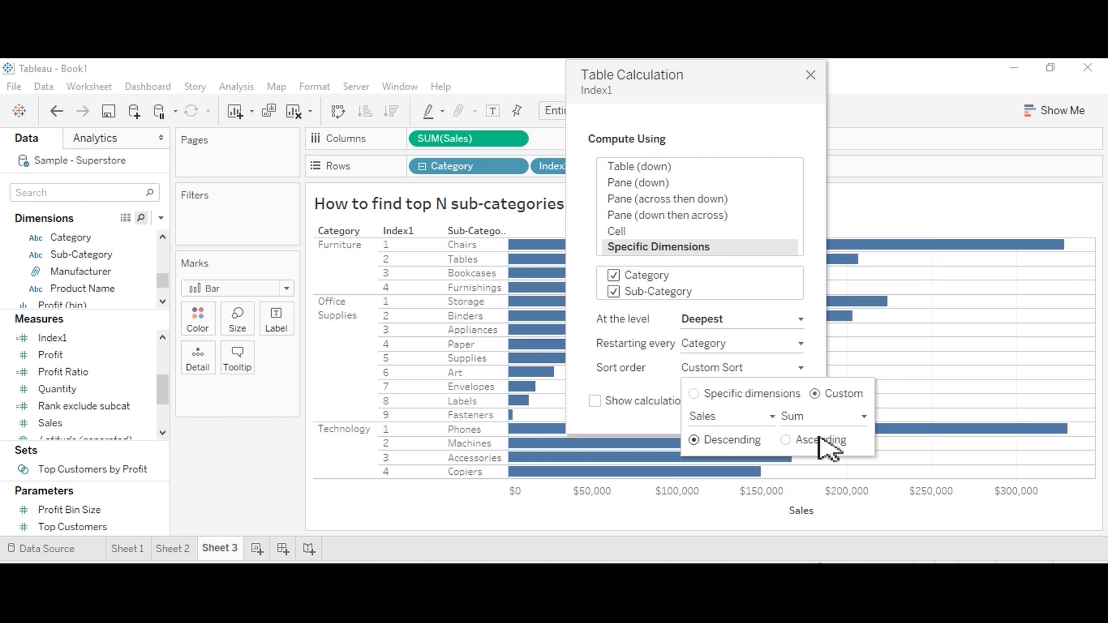
left_click(816, 81)
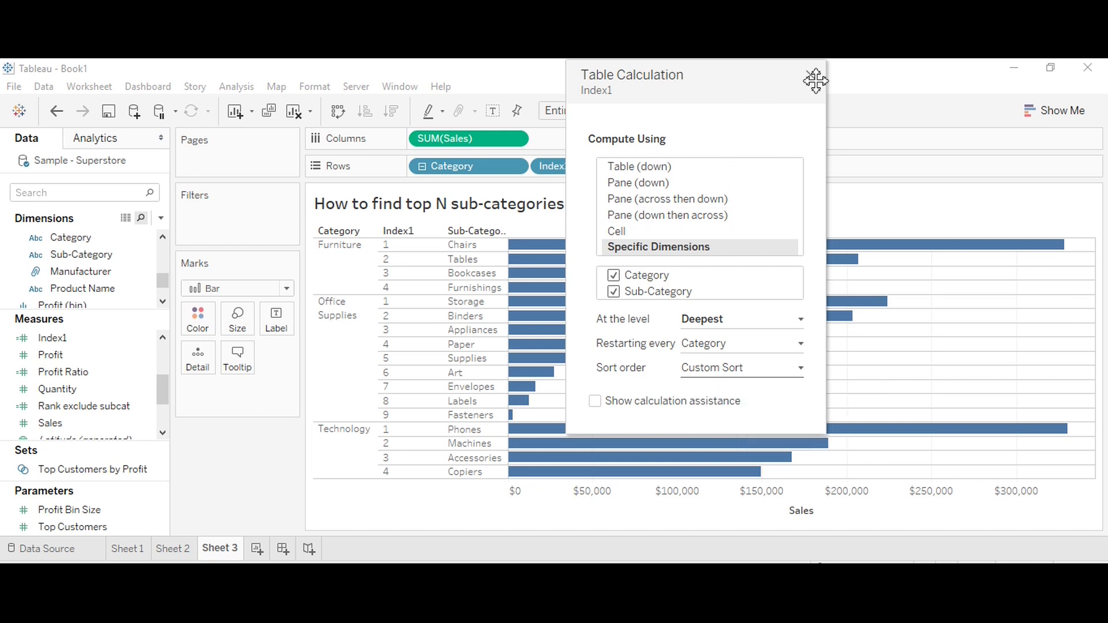
left_click(810, 75)
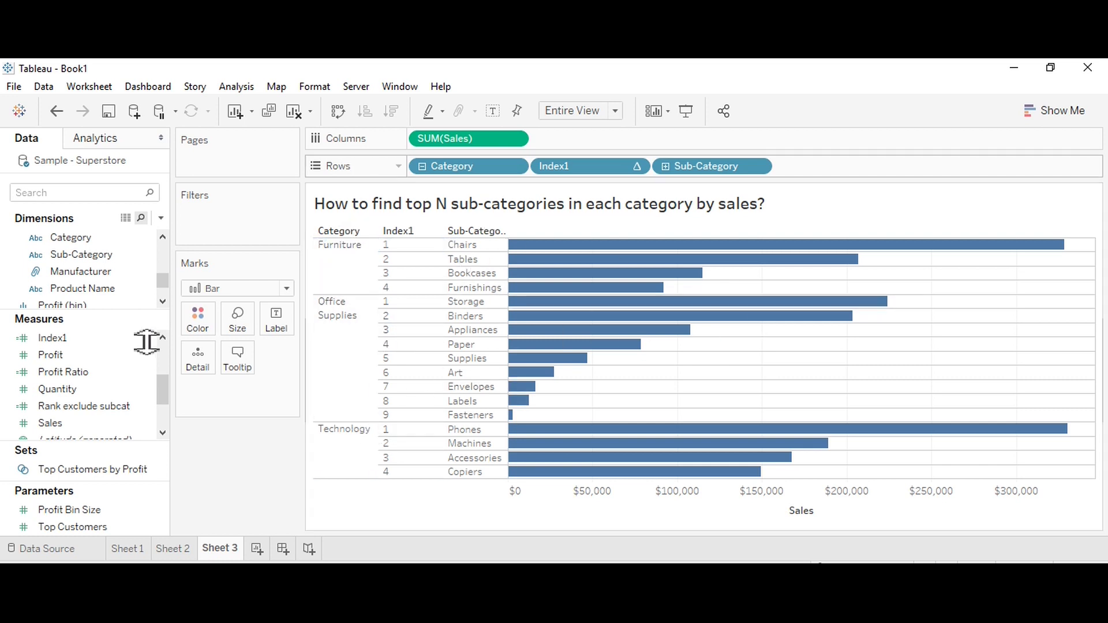
Colour the bars by Category, label them with SUM(Sales), and move Index1 to Filters
left_click_drag(74, 238, 198, 323)
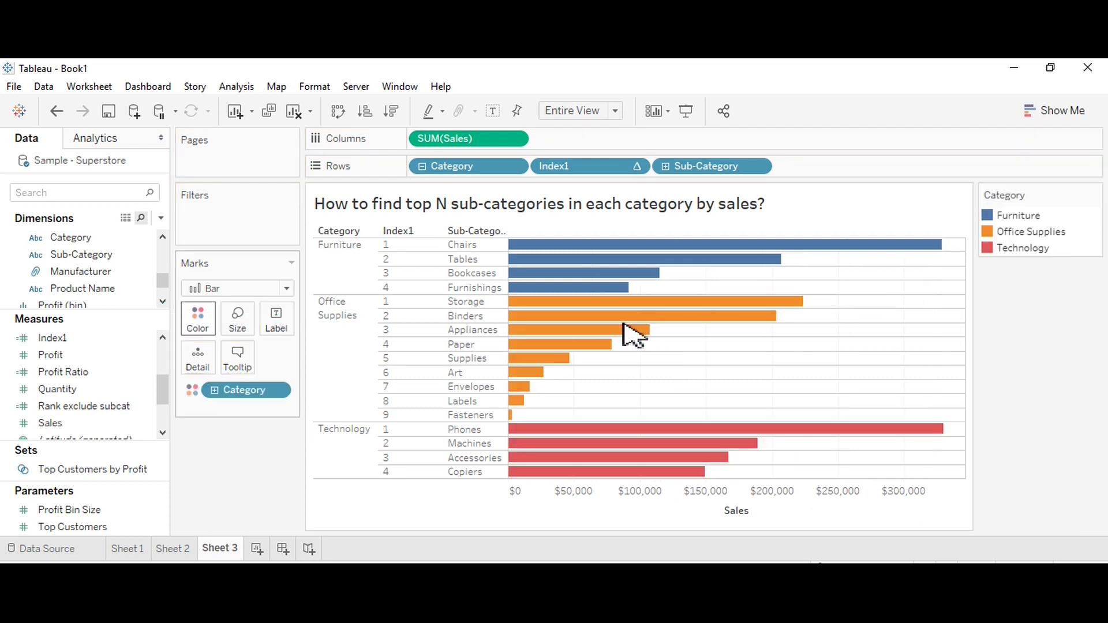
left_click(493, 110)
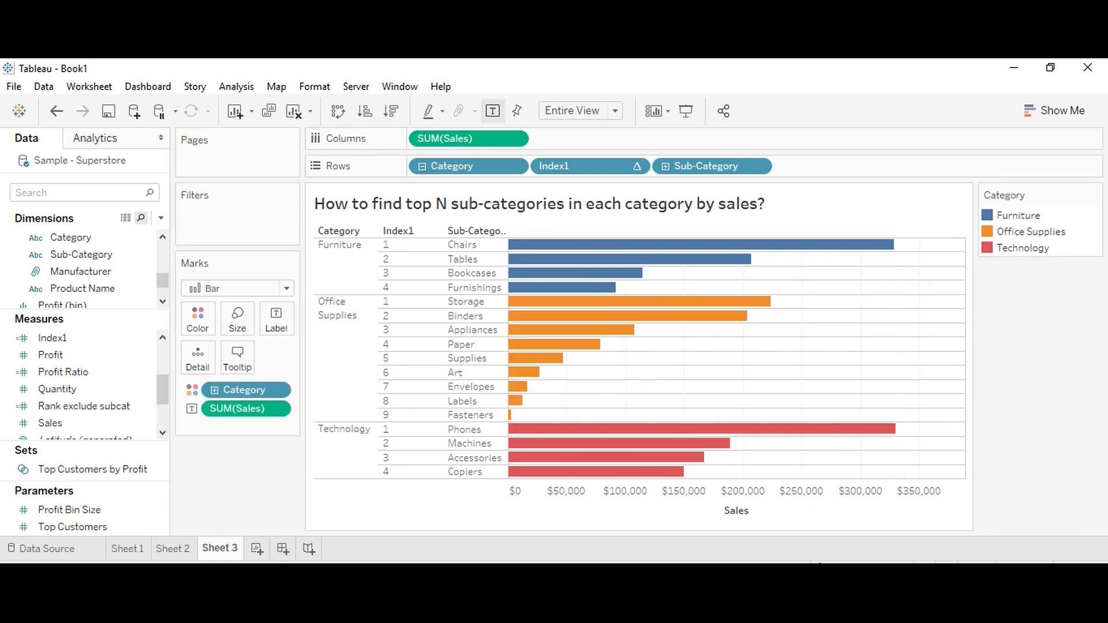
mouse_move(580, 167)
left_mouse_down()
mouse_move(586, 173)
mouse_move(549, 206)
mouse_move(321, 277)
mouse_move(234, 222)
left_mouse_up()
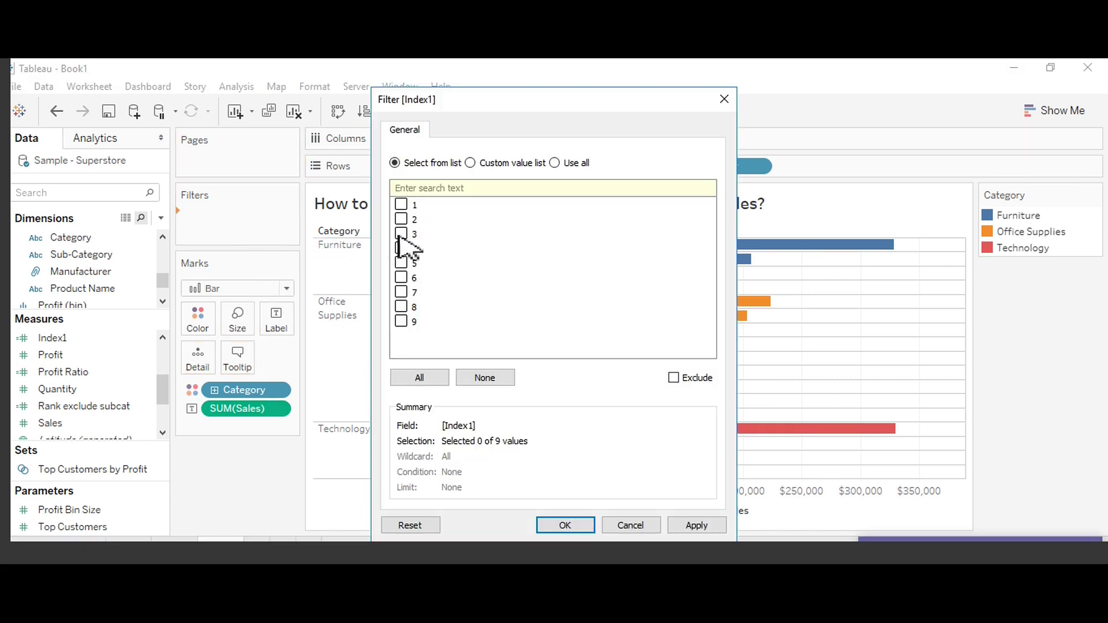
Keep all nine Index1 values in the filter and show its filter card
left_click(432, 378)
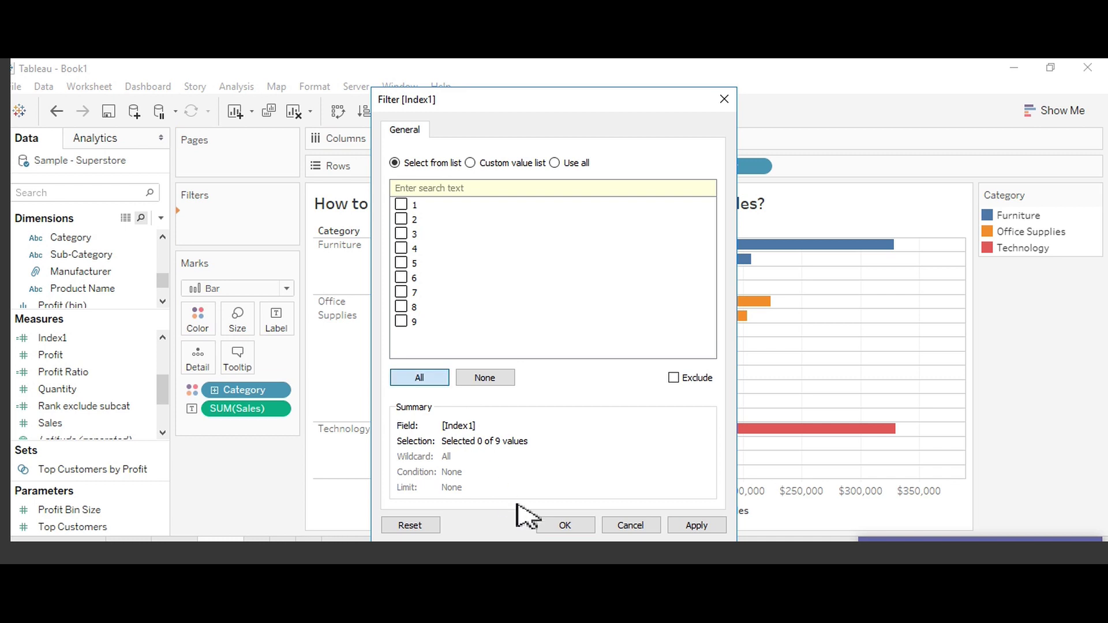
left_click(584, 532)
left_click(282, 217)
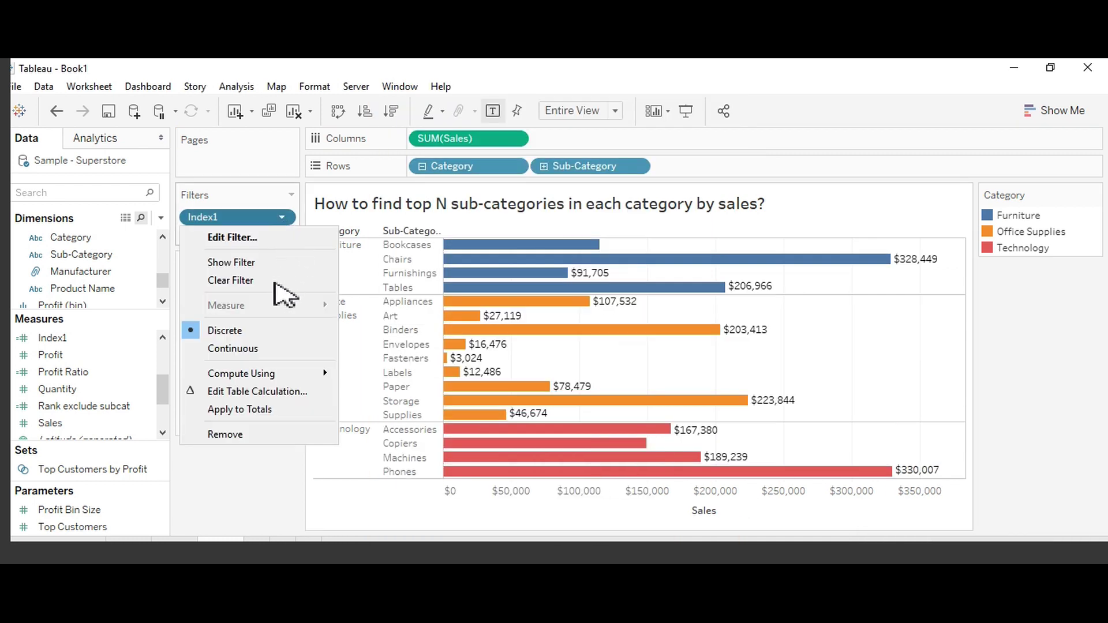
left_click(239, 262)
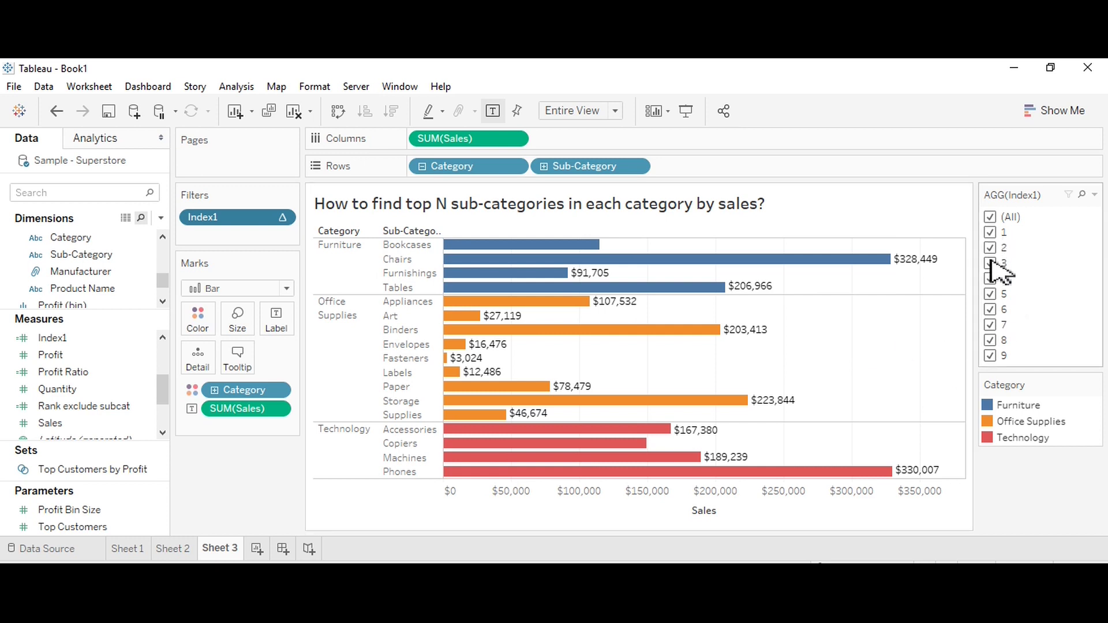
Narrow the Index1 filter card to only values 1, 2 and 3
left_click(991, 217)
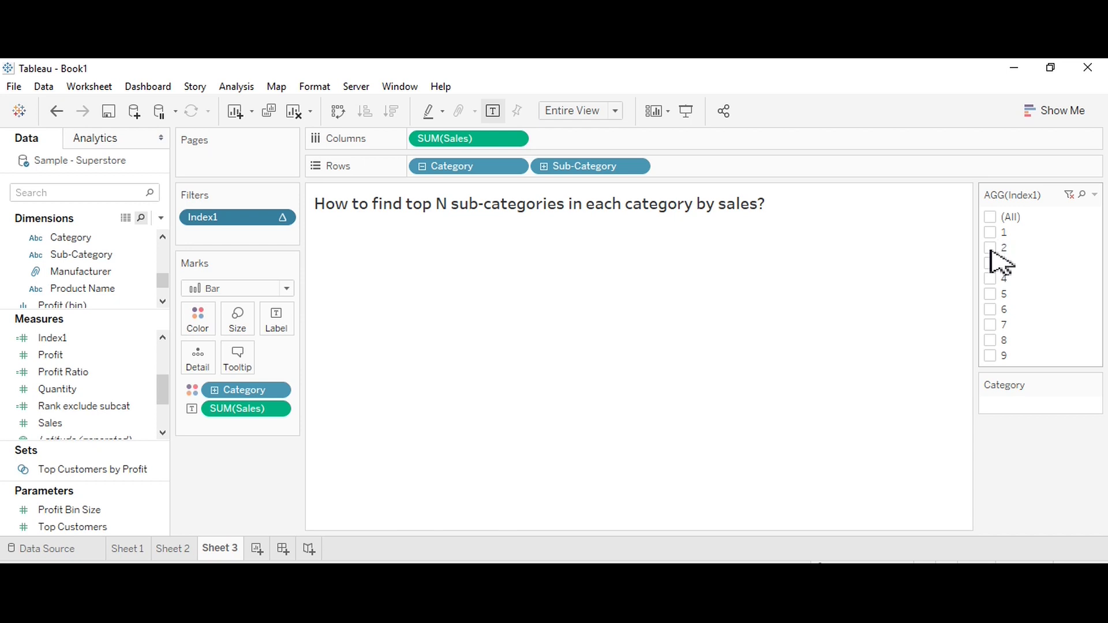
left_click(990, 232)
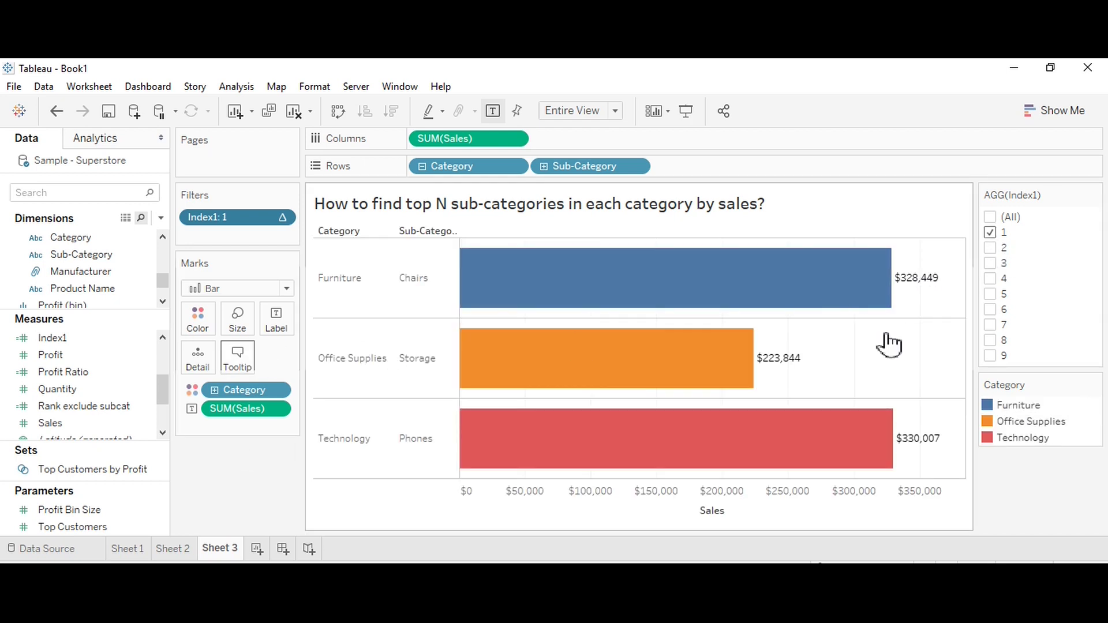
left_click(990, 248)
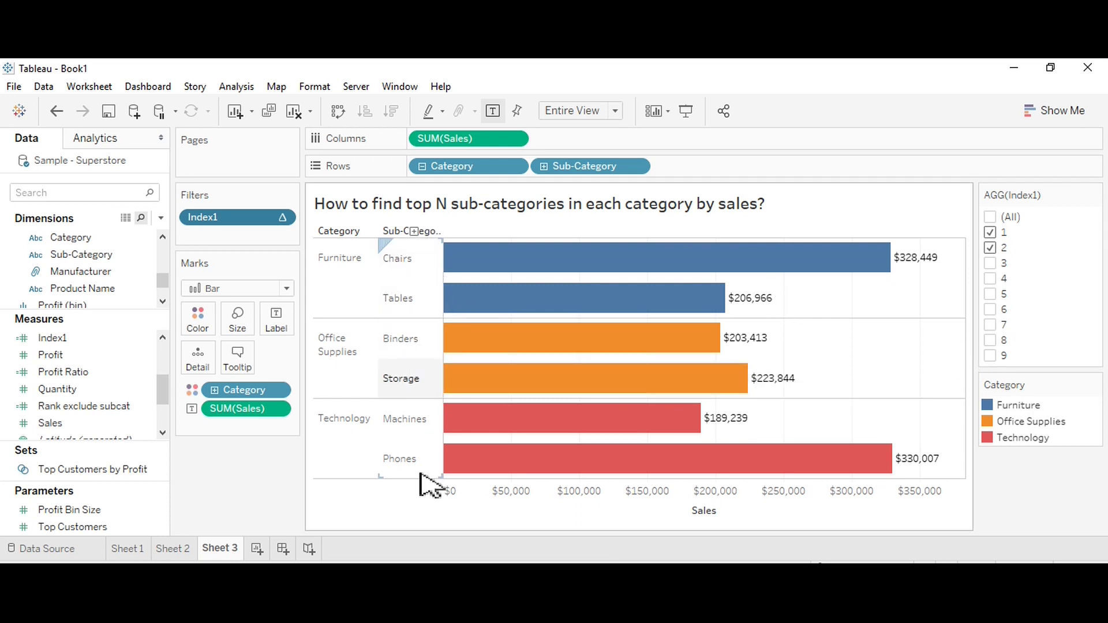
left_click(1009, 266)
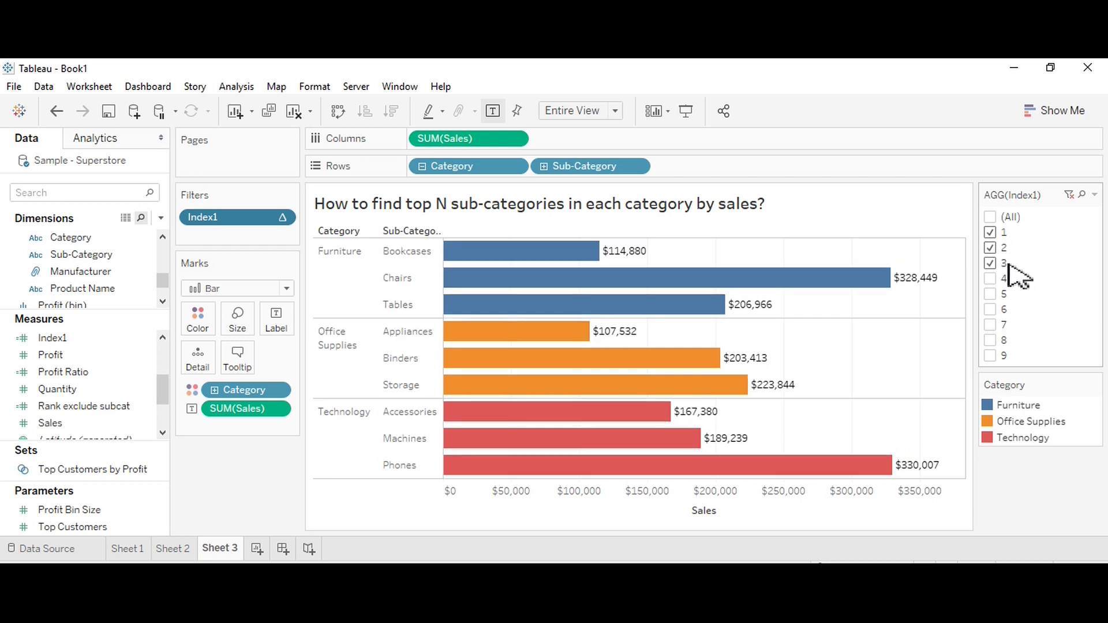